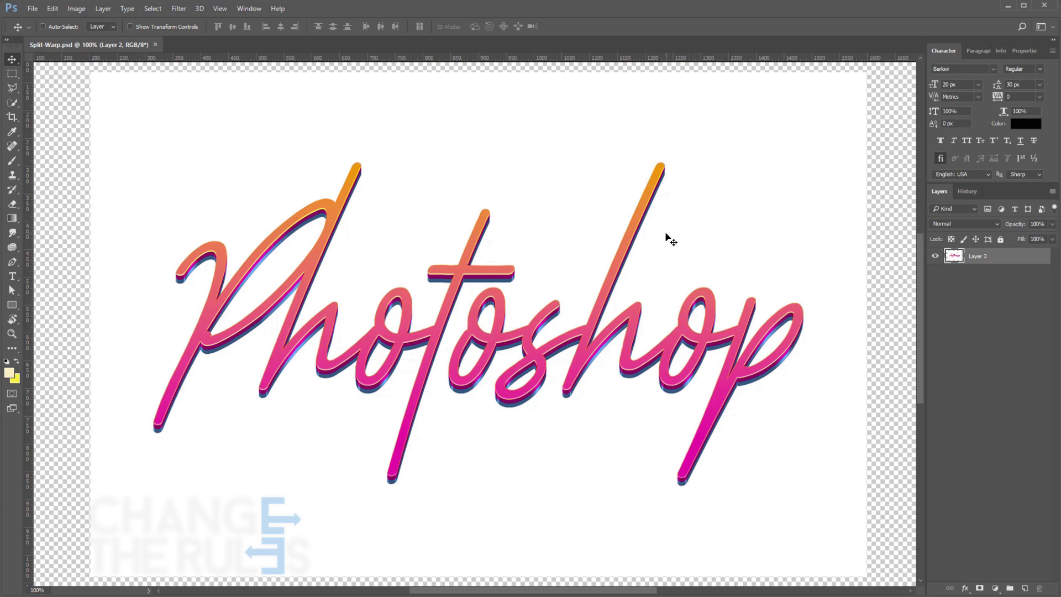
# - Warp Layer 2 freehand with the Custom warp, pulling several areas of the Photoshop lettering in different directions
pyautogui.hotkey('ctrl', 't')
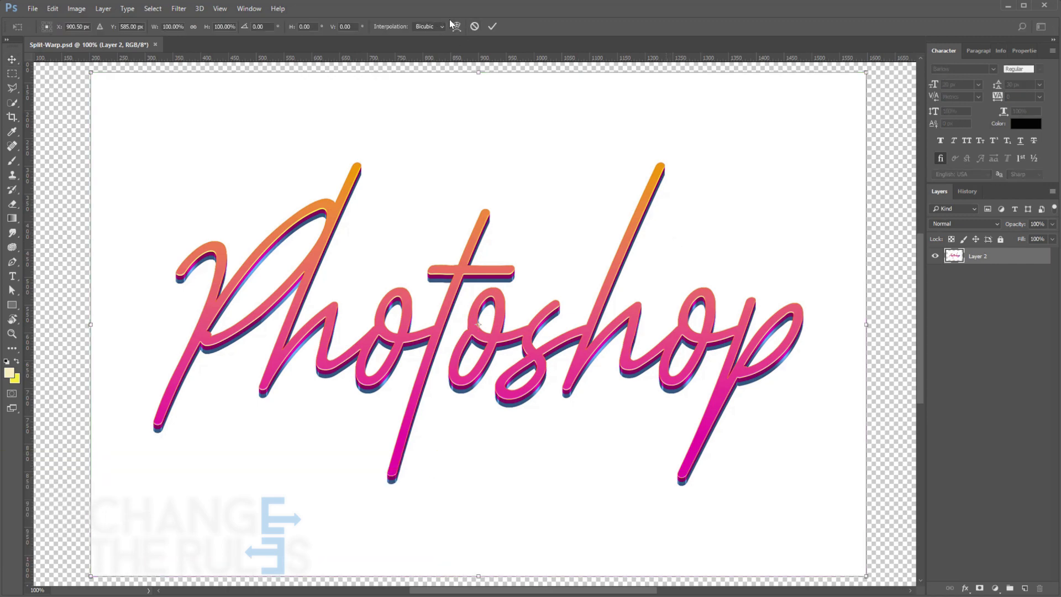
pyautogui.rightClick(452, 169)
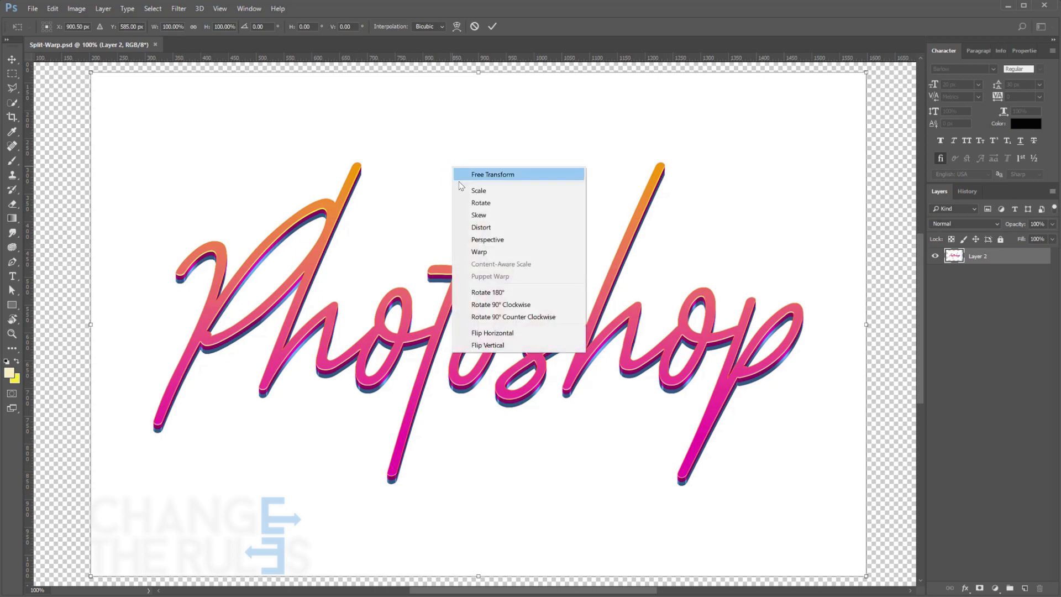
pyautogui.click(483, 248)
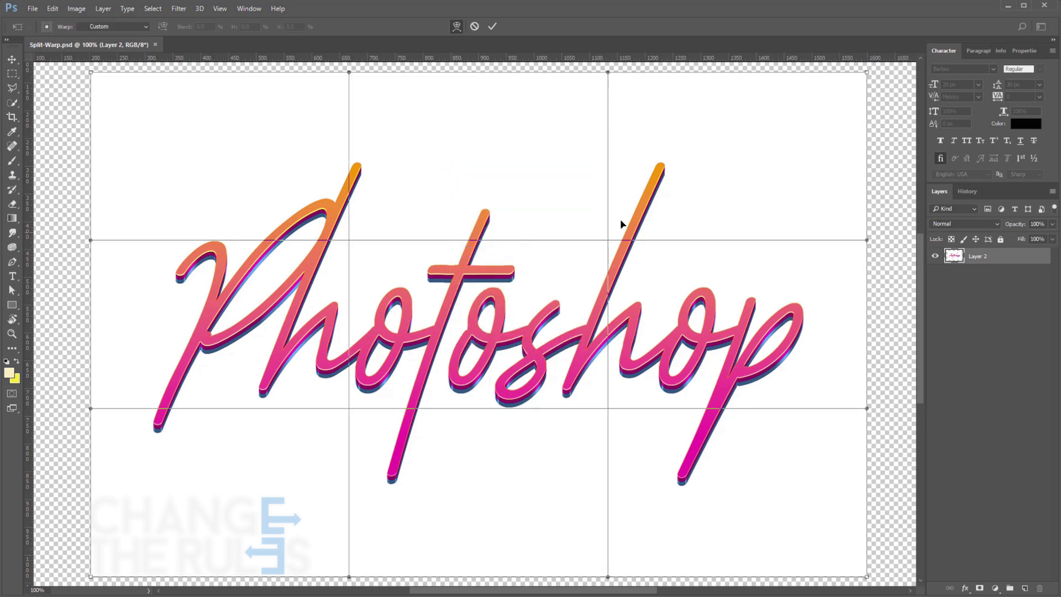
pyautogui.moveTo(705, 194); pyautogui.dragTo(670, 208)
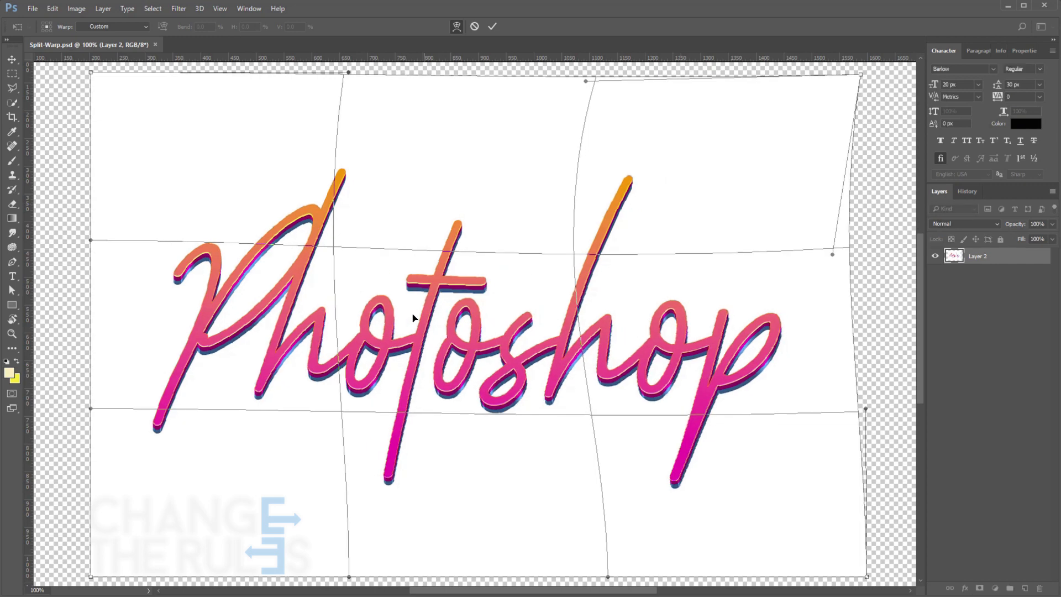
pyautogui.moveTo(414, 315); pyautogui.dragTo(425, 313)
pyautogui.moveTo(294, 213); pyautogui.dragTo(318, 231)
pyautogui.moveTo(485, 354); pyautogui.dragTo(480, 334)
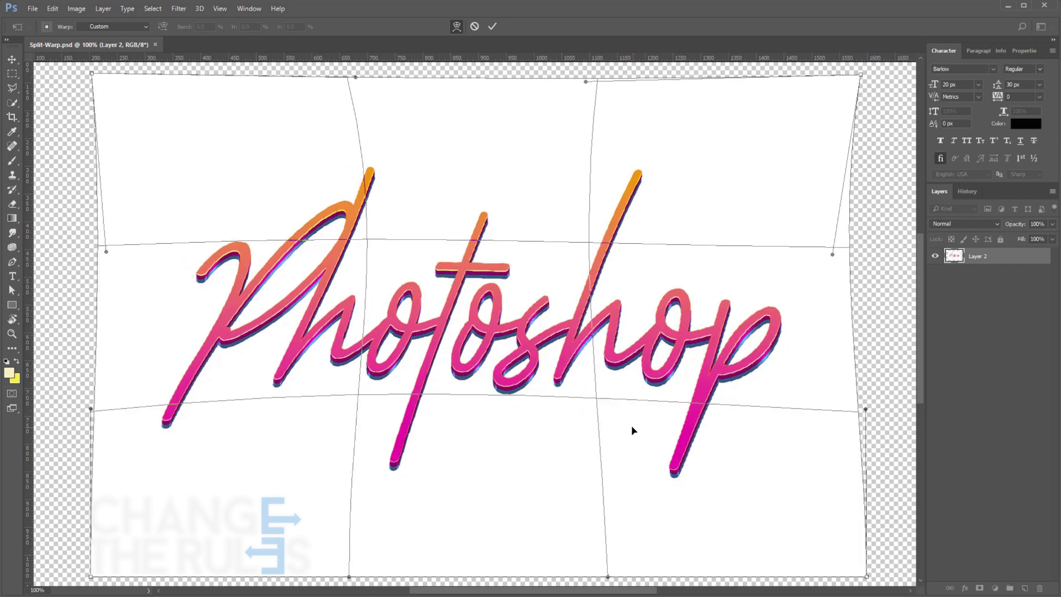
pyautogui.moveTo(632, 431); pyautogui.dragTo(613, 401)
pyautogui.moveTo(637, 316); pyautogui.dragTo(662, 333)
pyautogui.moveTo(331, 439); pyautogui.dragTo(355, 435)
pyautogui.moveTo(459, 379); pyautogui.dragTo(467, 392)
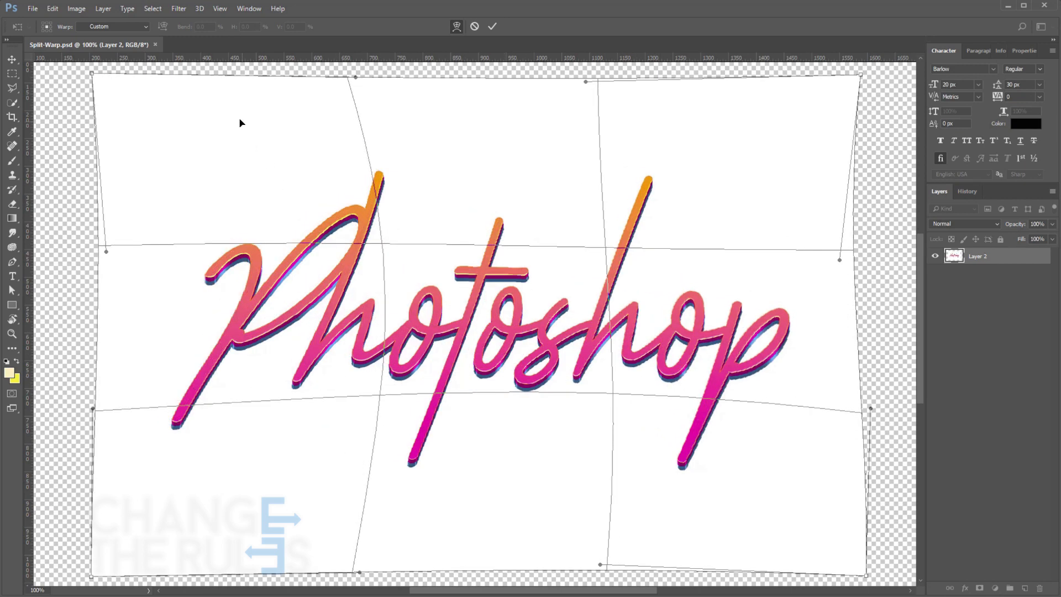
# - Try the Arc, Arc Lower and Arc Upper warp presets on the lettering
pyautogui.click(143, 26)
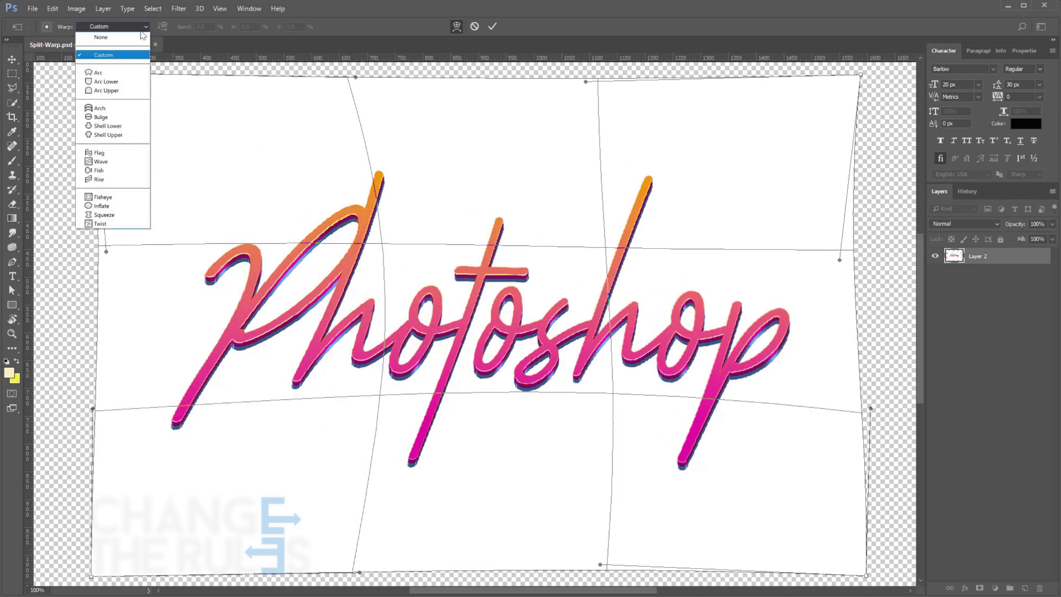
pyautogui.click(117, 73)
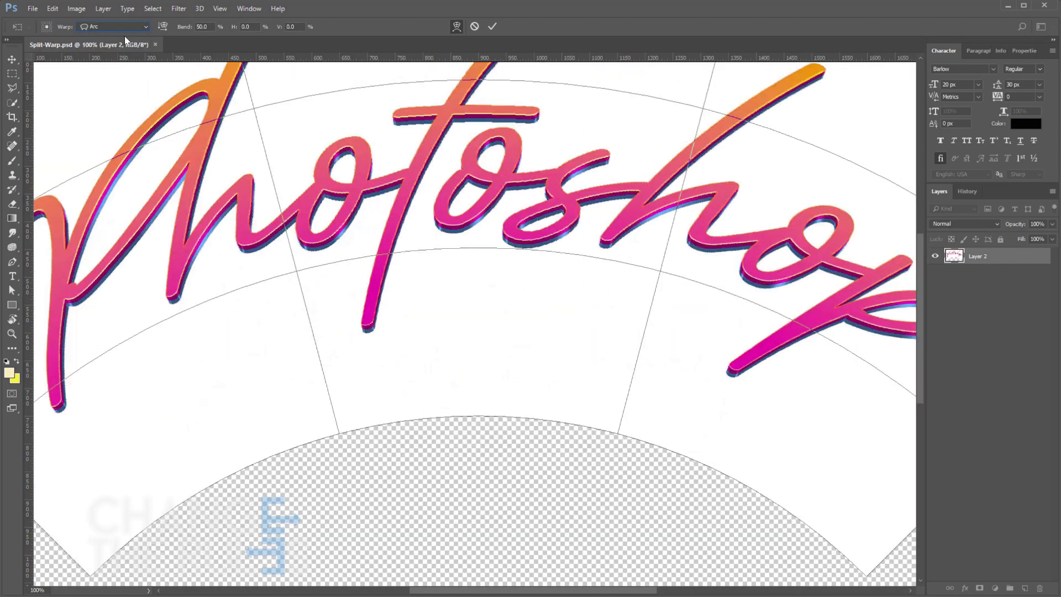
pyautogui.click(122, 27)
pyautogui.click(117, 116)
pyautogui.click(122, 26)
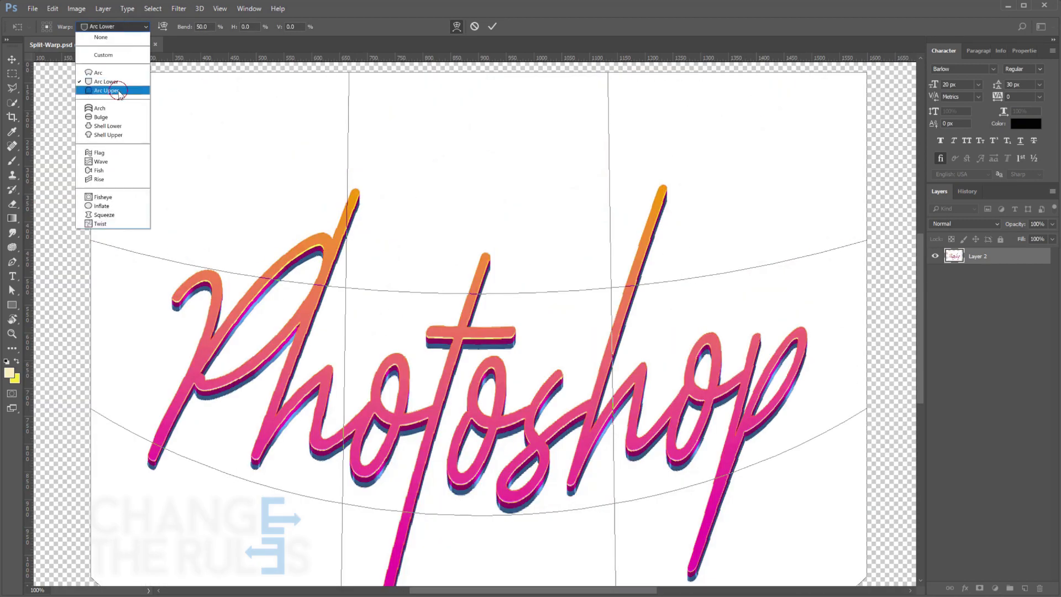
pyautogui.click(106, 90)
# - Try the Flag, Rise, Wave and Fisheye warp presets on the lettering, ending with Squeeze
pyautogui.click(123, 27)
pyautogui.click(100, 152)
pyautogui.click(116, 27)
pyautogui.click(99, 179)
pyautogui.click(116, 26)
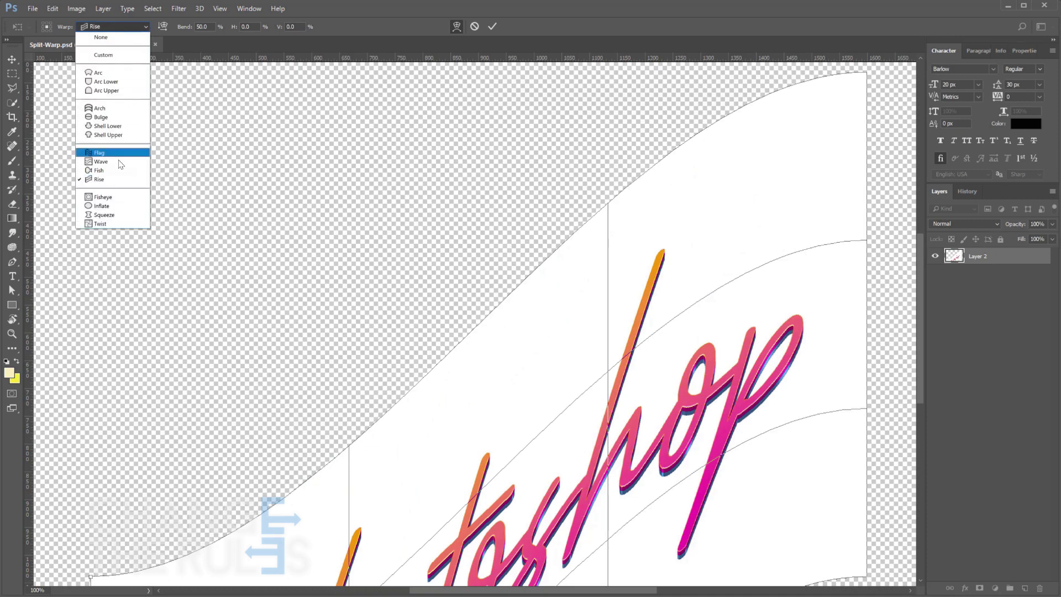
pyautogui.click(101, 161)
pyautogui.click(116, 26)
pyautogui.click(113, 201)
pyautogui.click(116, 27)
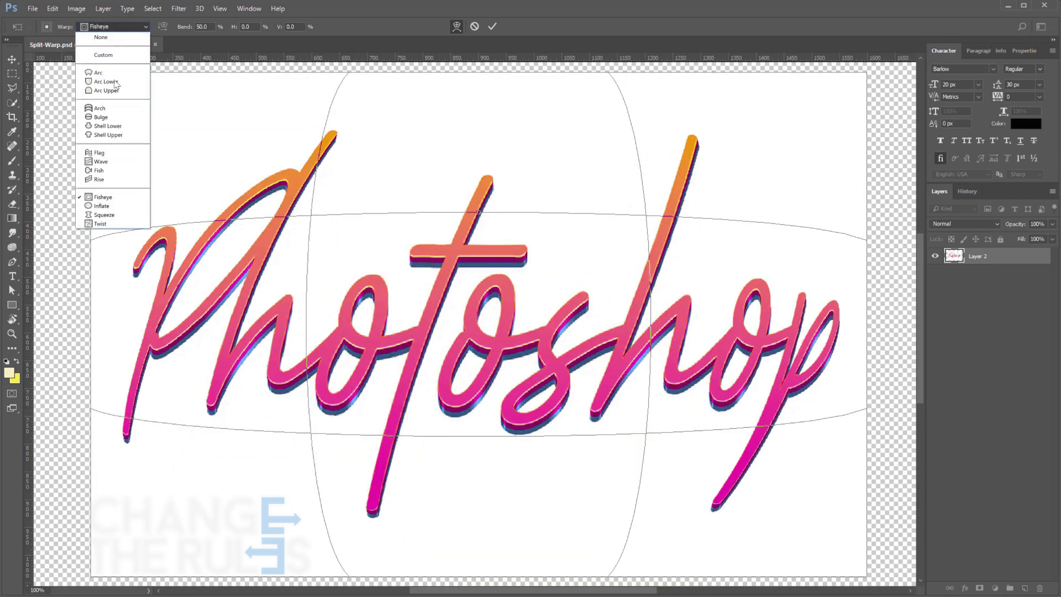
pyautogui.click(104, 214)
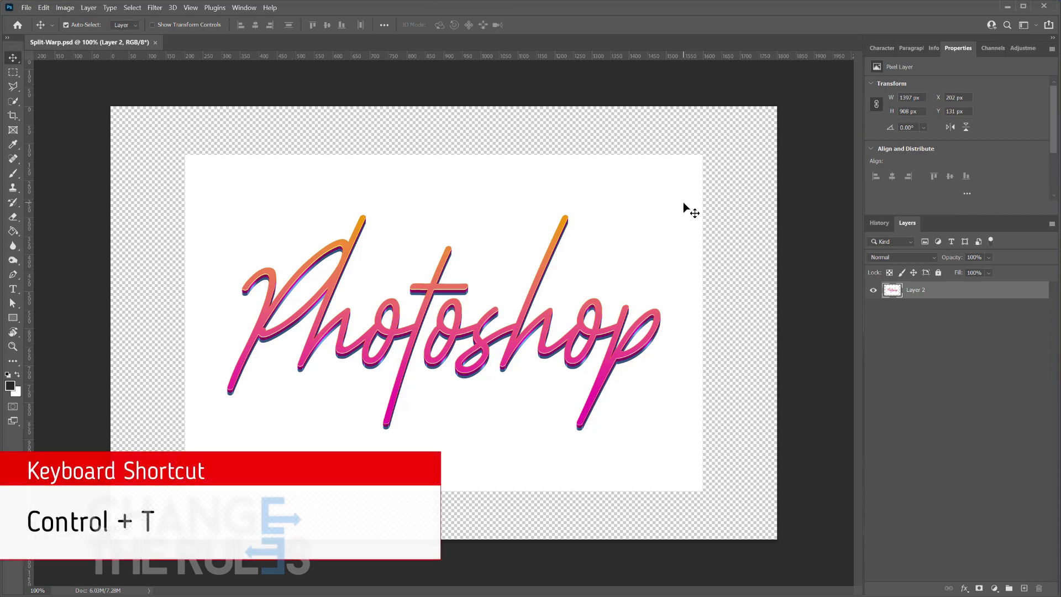
# - Start a Custom warp on Layer 2 and split it horizontally across the middle of the lettering
pyautogui.hotkey('ctrl', 't')
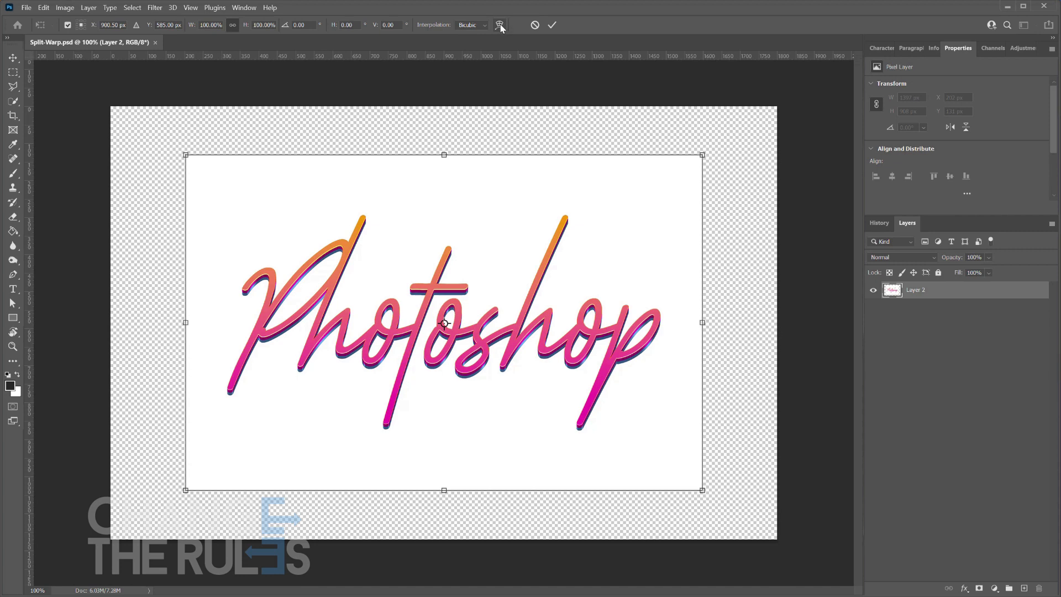
pyautogui.rightClick(411, 287)
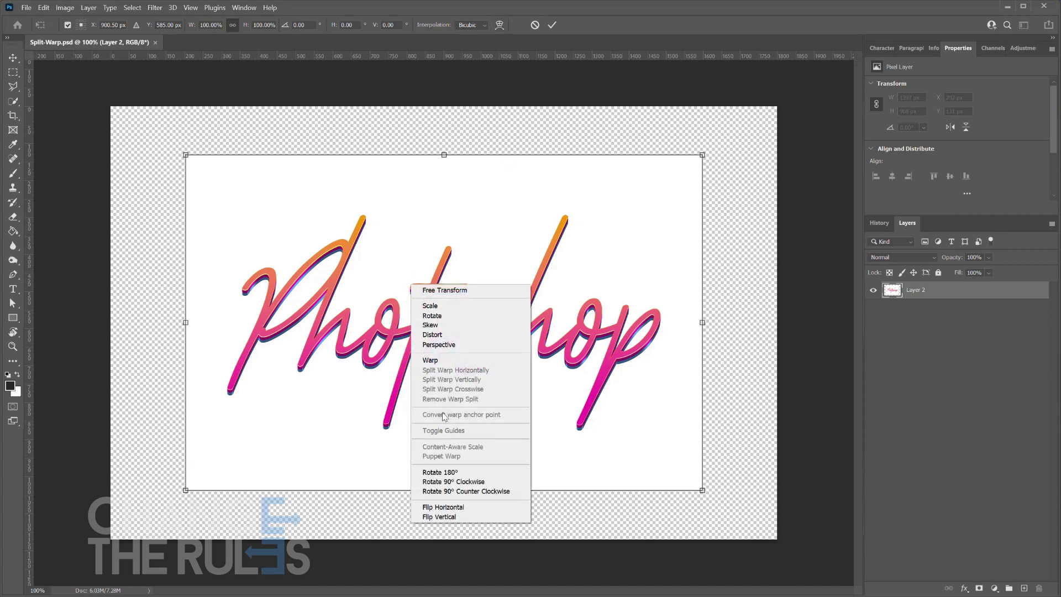
pyautogui.click(450, 361)
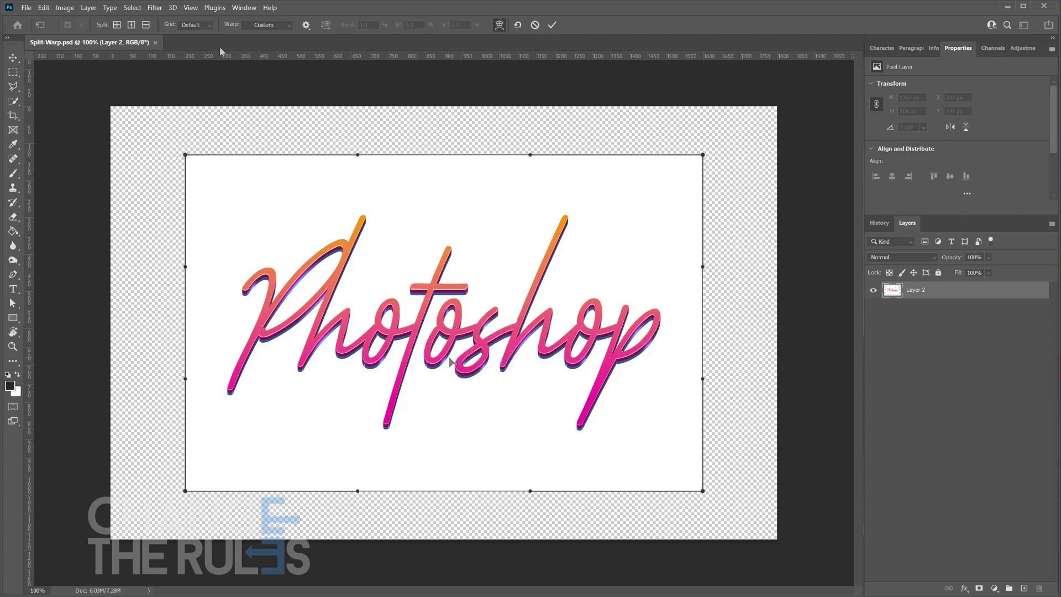
pyautogui.click(290, 26)
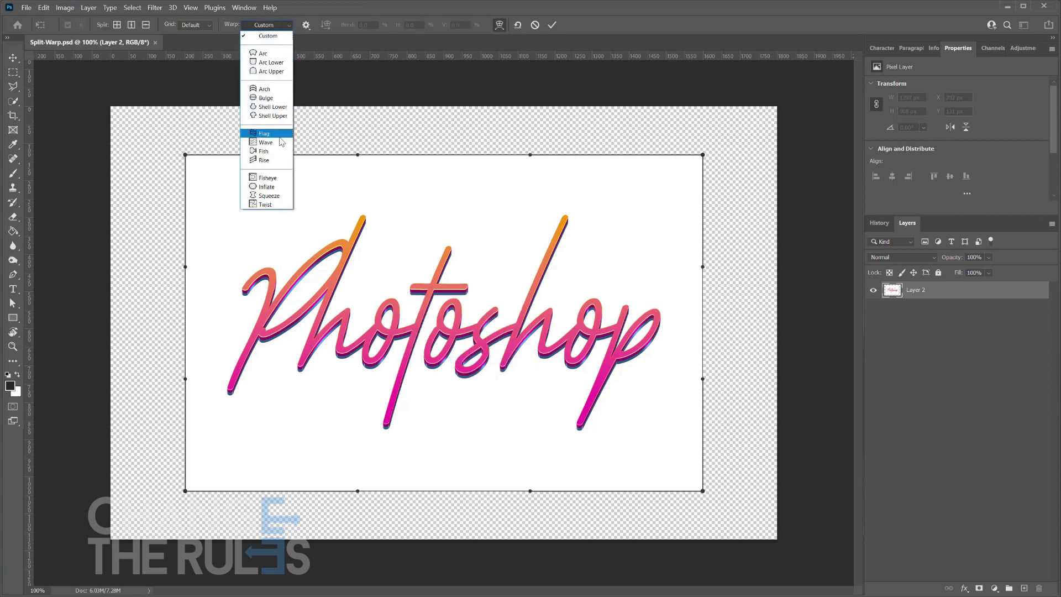
pyautogui.click(289, 26)
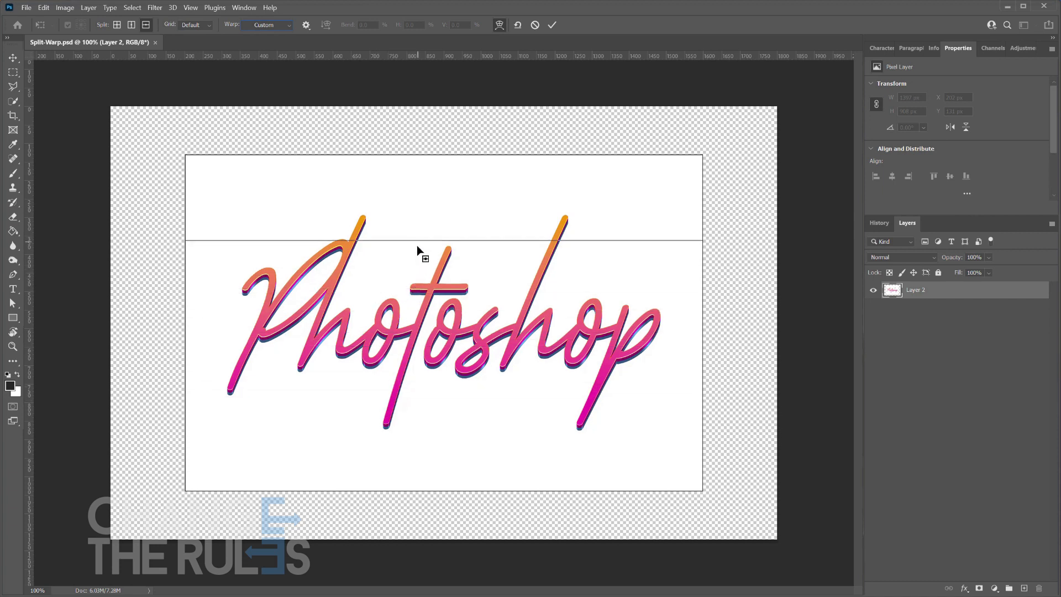
pyautogui.click(402, 323)
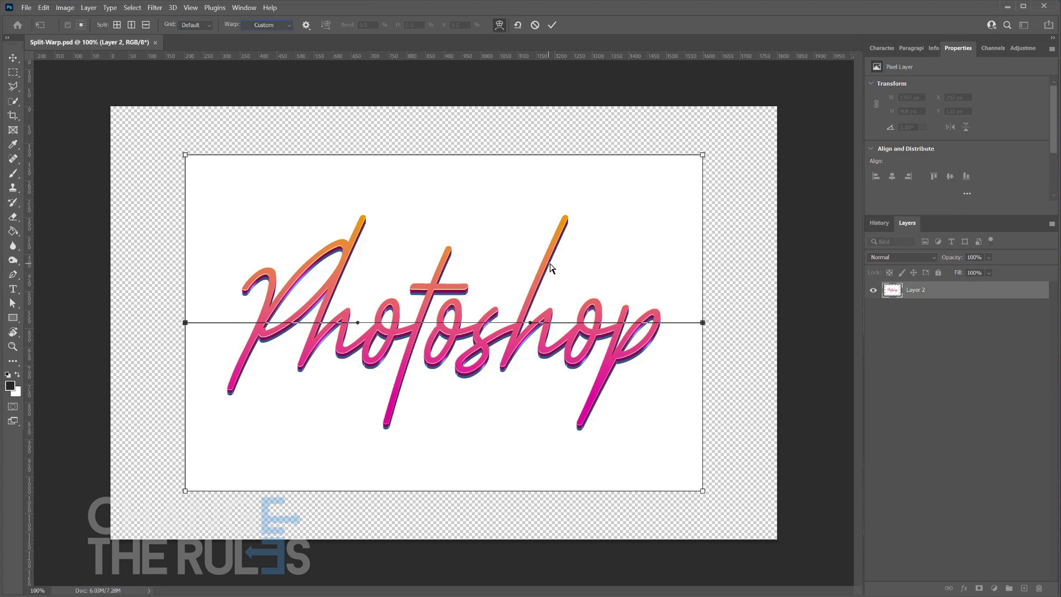
# - Move both upper corners of the warp inward and slightly down to taper the part above the horizontal split
pyautogui.moveTo(702, 156); pyautogui.dragTo(624, 173)
pyautogui.moveTo(186, 157); pyautogui.dragTo(215, 168)
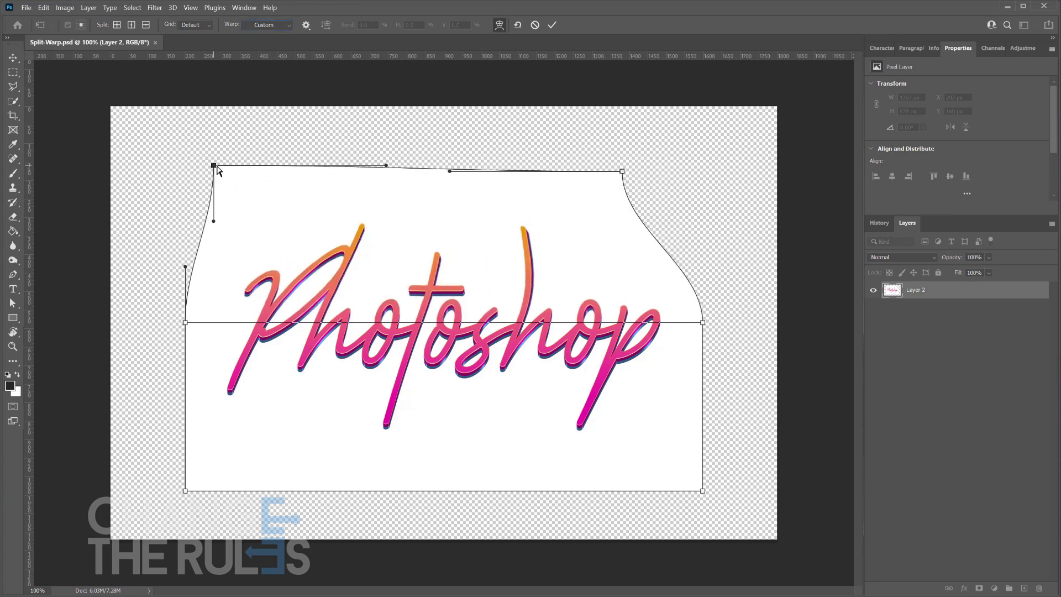
pyautogui.moveTo(622, 171); pyautogui.dragTo(662, 168)
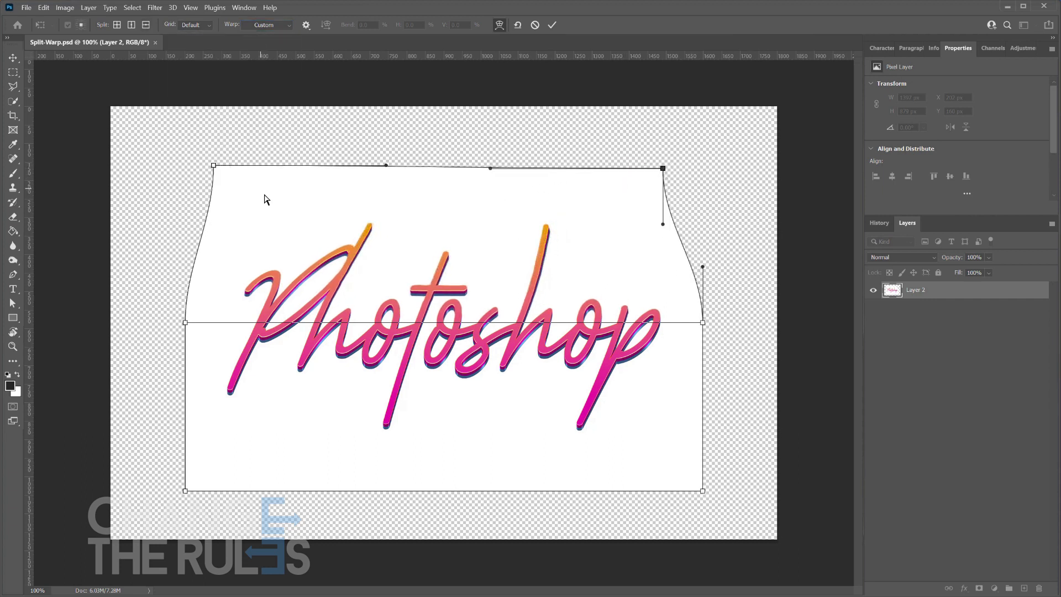
# - Add three horizontal warp splits, two above and one below the middle line, and shift bands of the lettering sideways between them
pyautogui.click(146, 25)
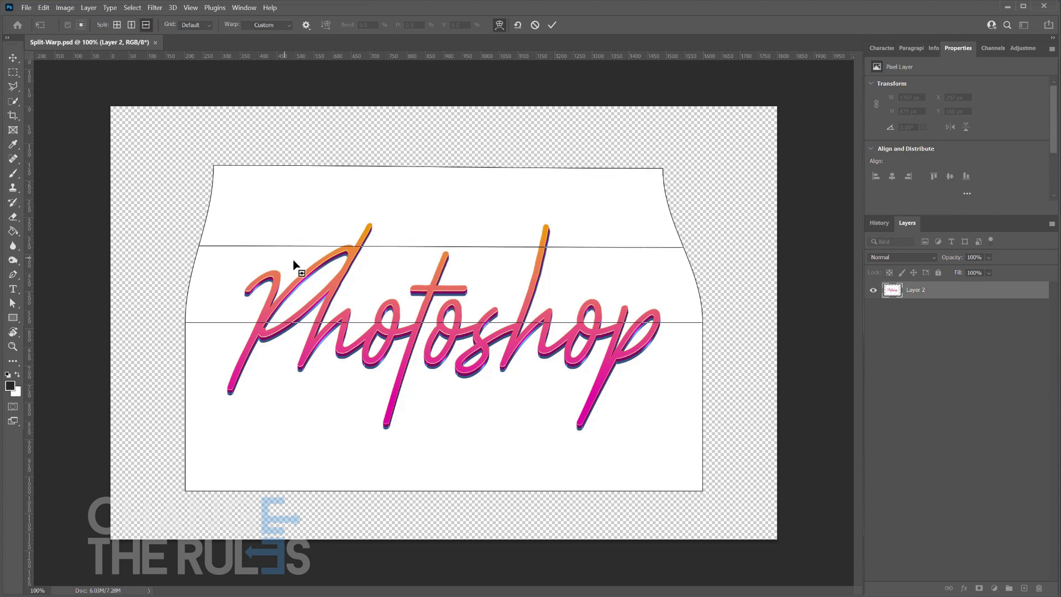
pyautogui.click(294, 260)
pyautogui.click(146, 25)
pyautogui.click(268, 352)
pyautogui.click(146, 25)
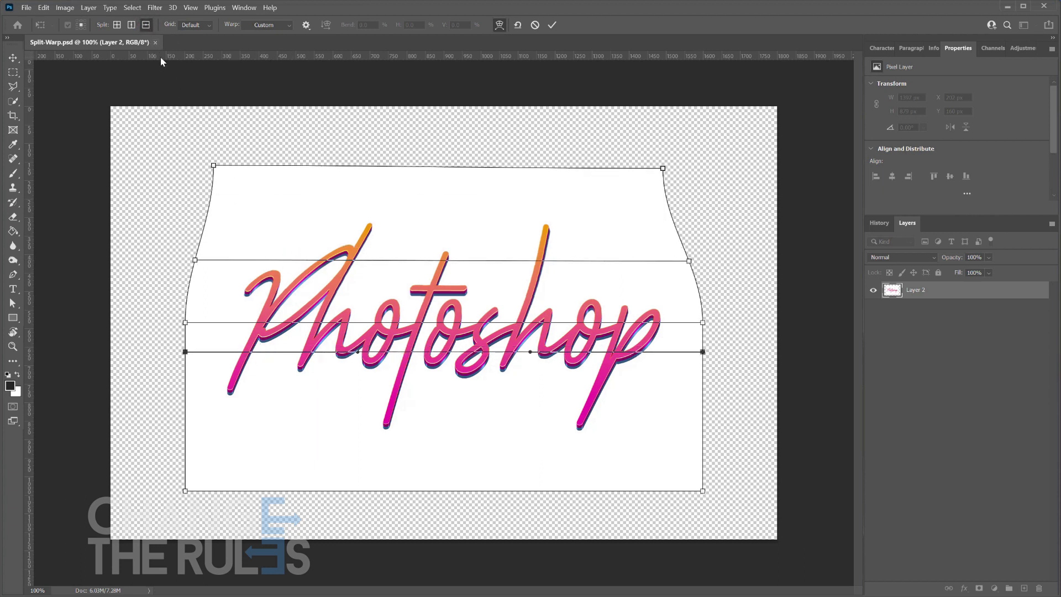
pyautogui.click(238, 290)
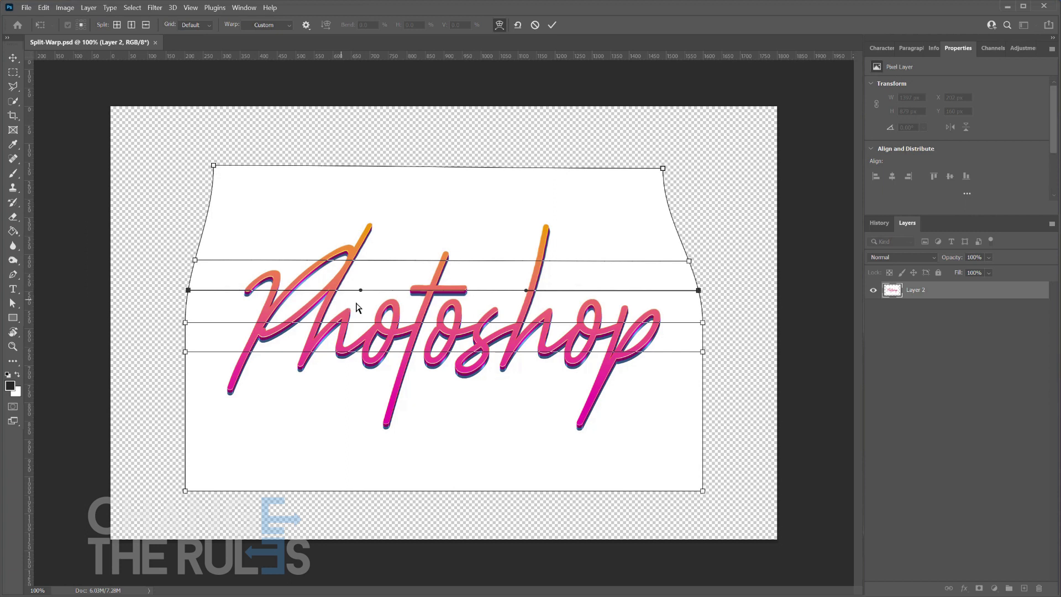
pyautogui.moveTo(435, 305); pyautogui.dragTo(456, 350)
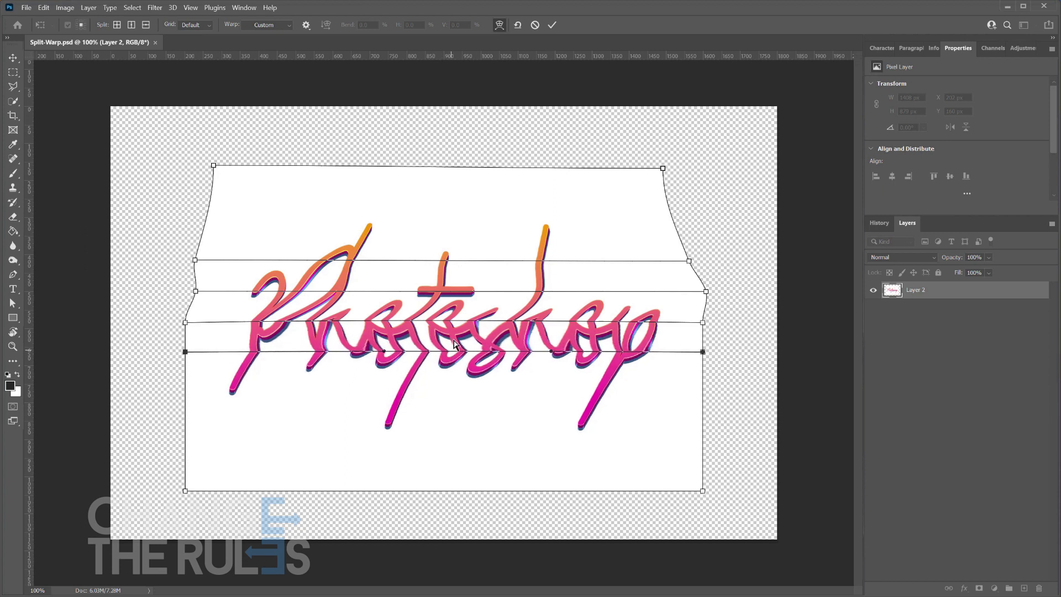
pyautogui.moveTo(456, 265); pyautogui.dragTo(483, 270)
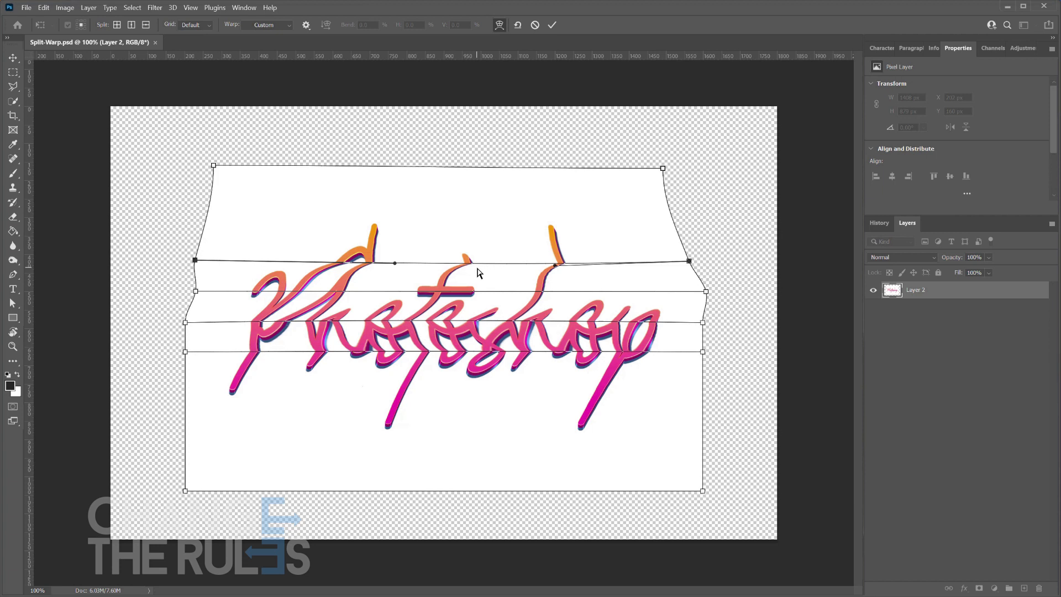
# - Add four vertical splits to the warp, through the P, the first h, the t and near the second h
pyautogui.click(131, 27)
pyautogui.click(292, 240)
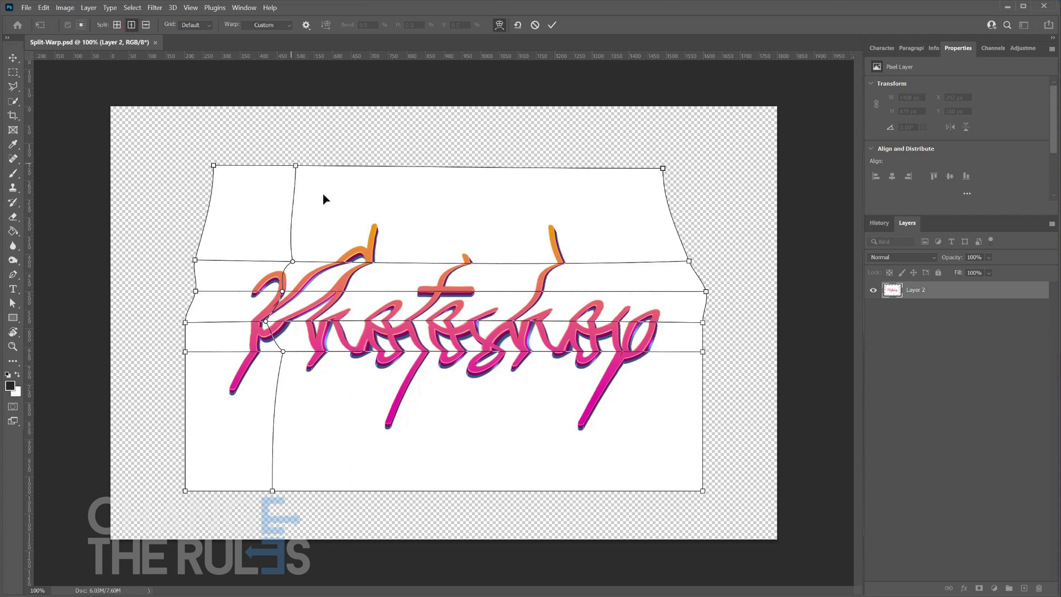
pyautogui.click(349, 231)
pyautogui.click(413, 223)
pyautogui.click(511, 220)
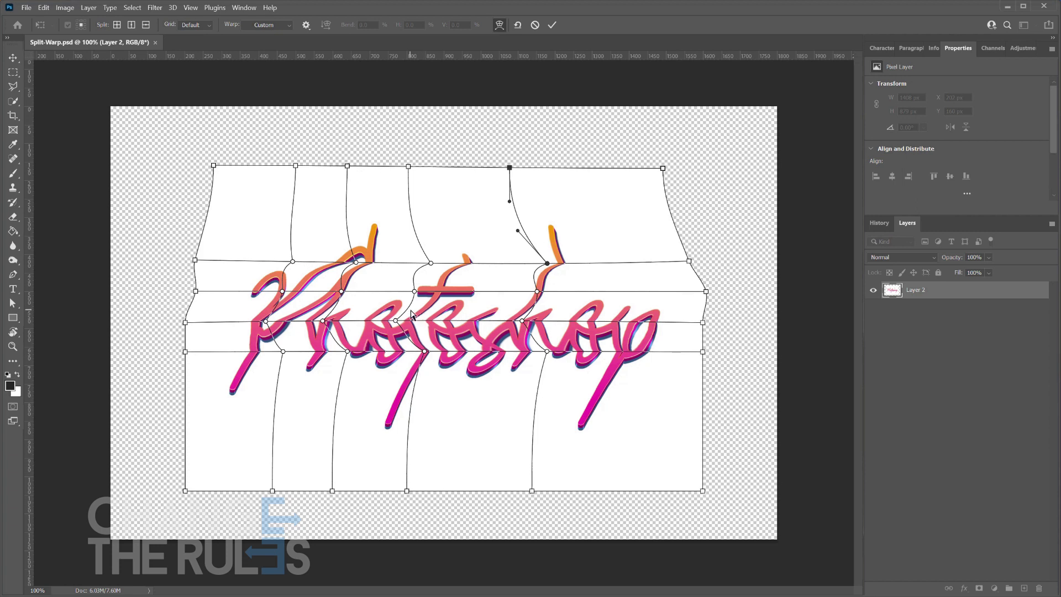
# - Move individual anchor points where the splits intersect, around the t, the second h and the P, to distort those letters locally
pyautogui.moveTo(396, 320); pyautogui.dragTo(432, 321)
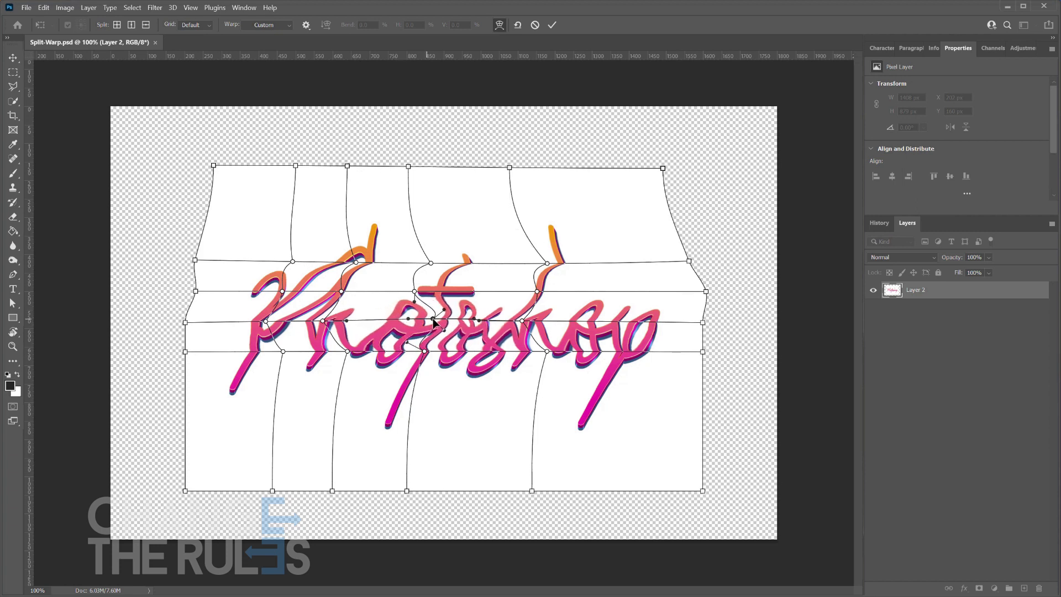
pyautogui.moveTo(522, 321); pyautogui.dragTo(547, 320)
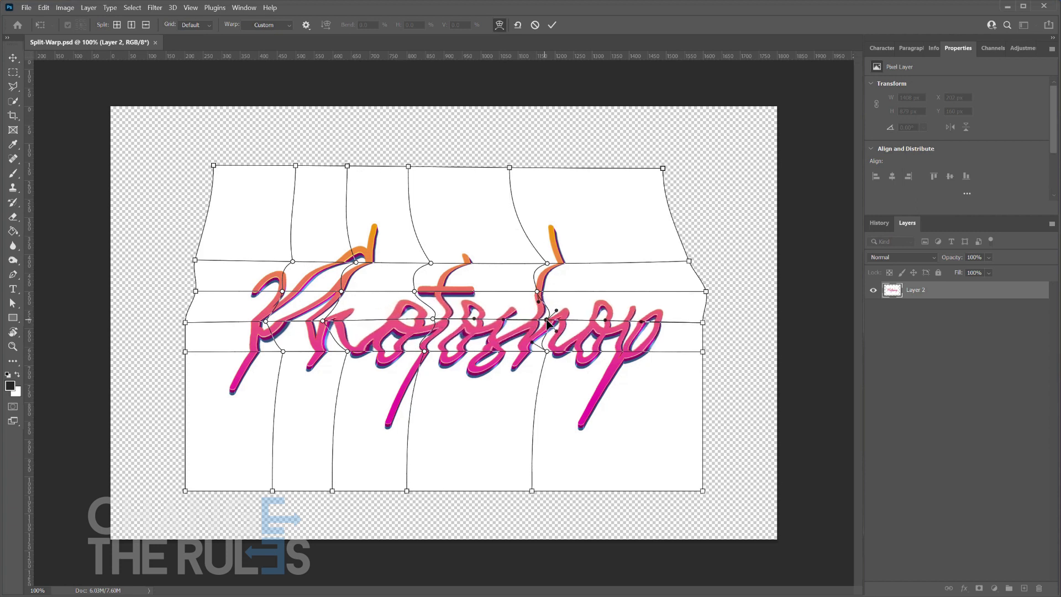
pyautogui.moveTo(547, 264); pyautogui.dragTo(524, 263)
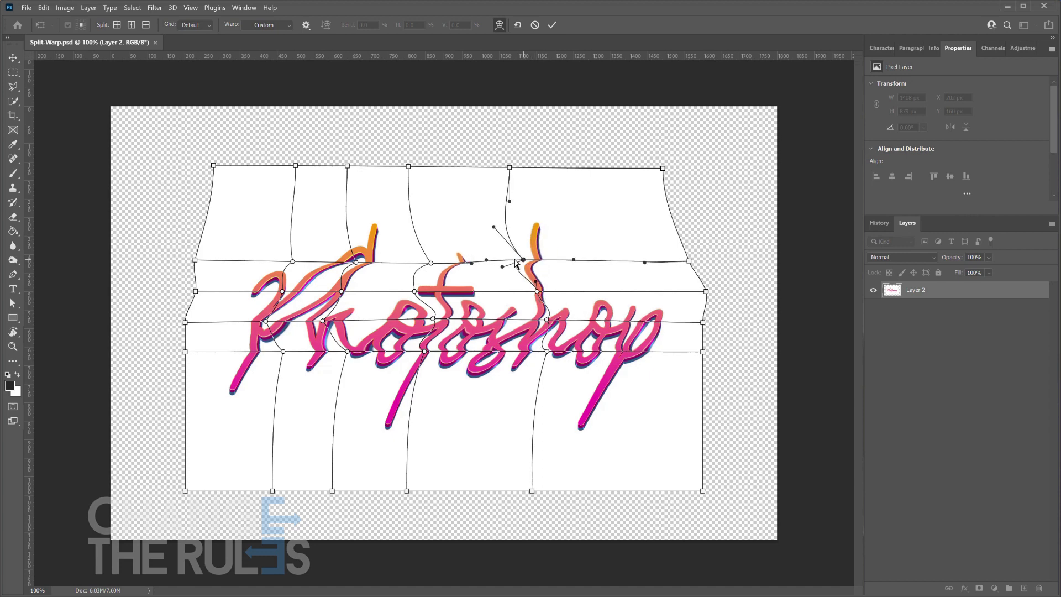
pyautogui.moveTo(282, 291); pyautogui.dragTo(273, 292)
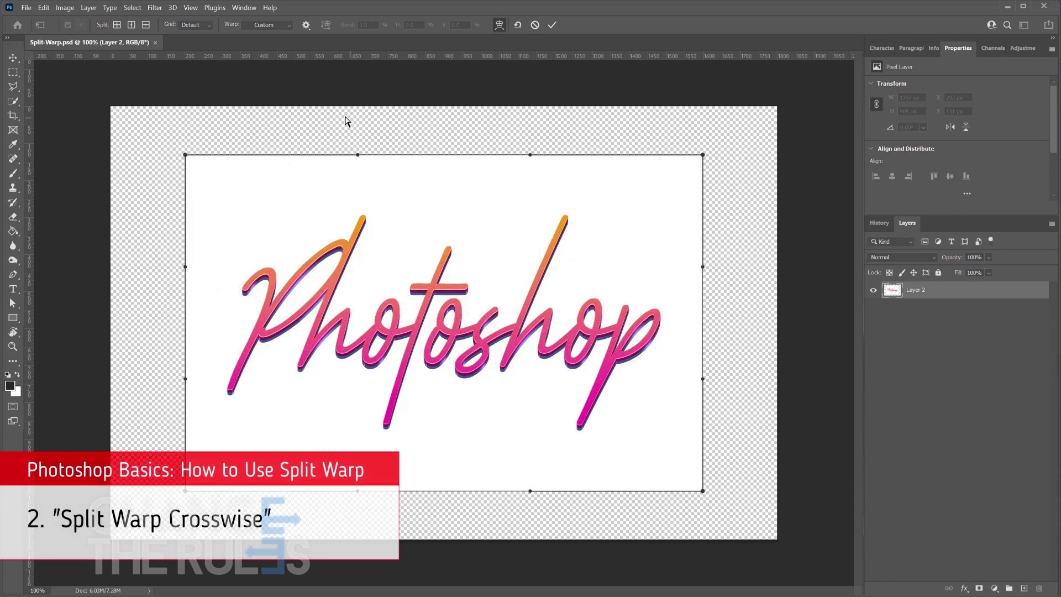
# - Split the unwarped layer's warp crosswise near the first o, and add a second crosswise split just beyond it by the t
pyautogui.click(119, 26)
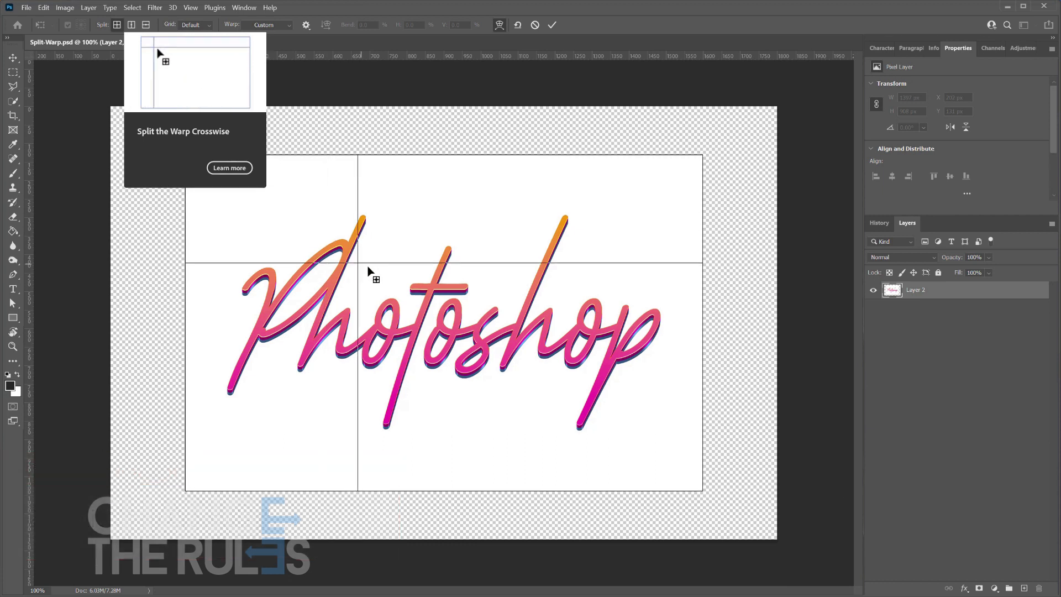
pyautogui.click(394, 330)
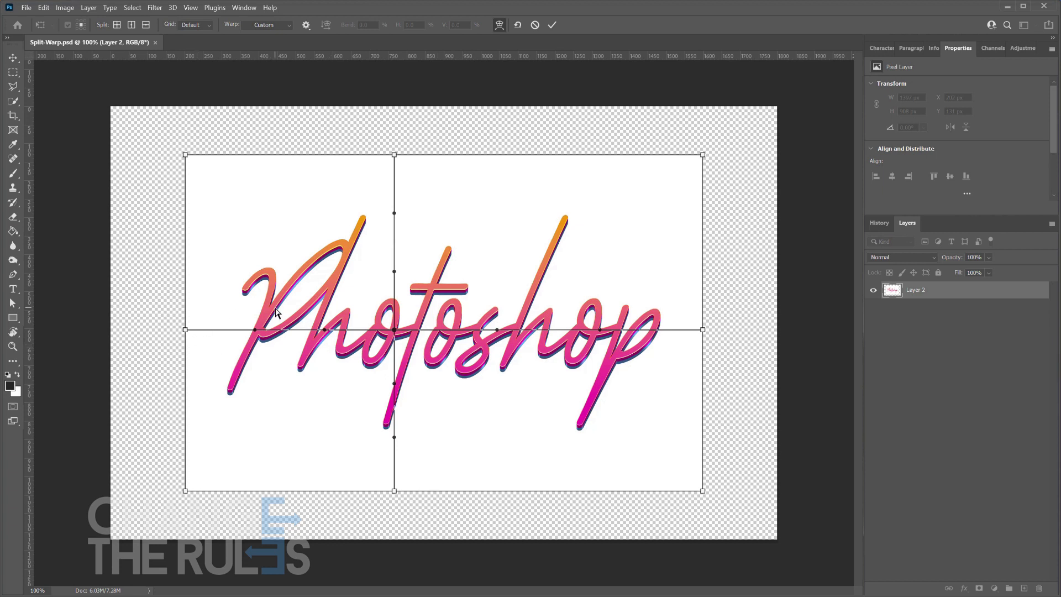
pyautogui.click(116, 25)
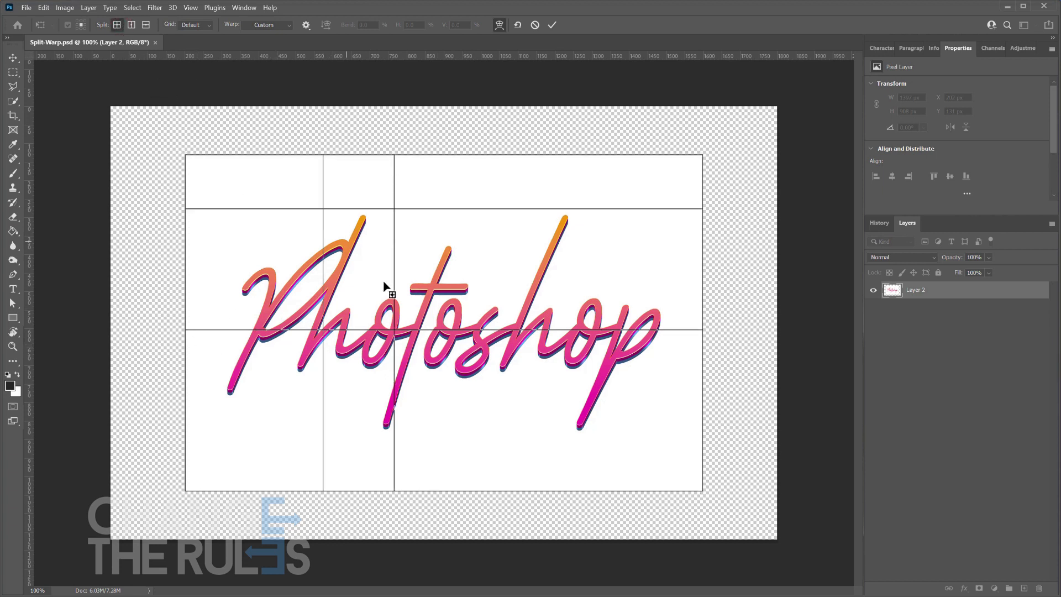
pyautogui.click(429, 337)
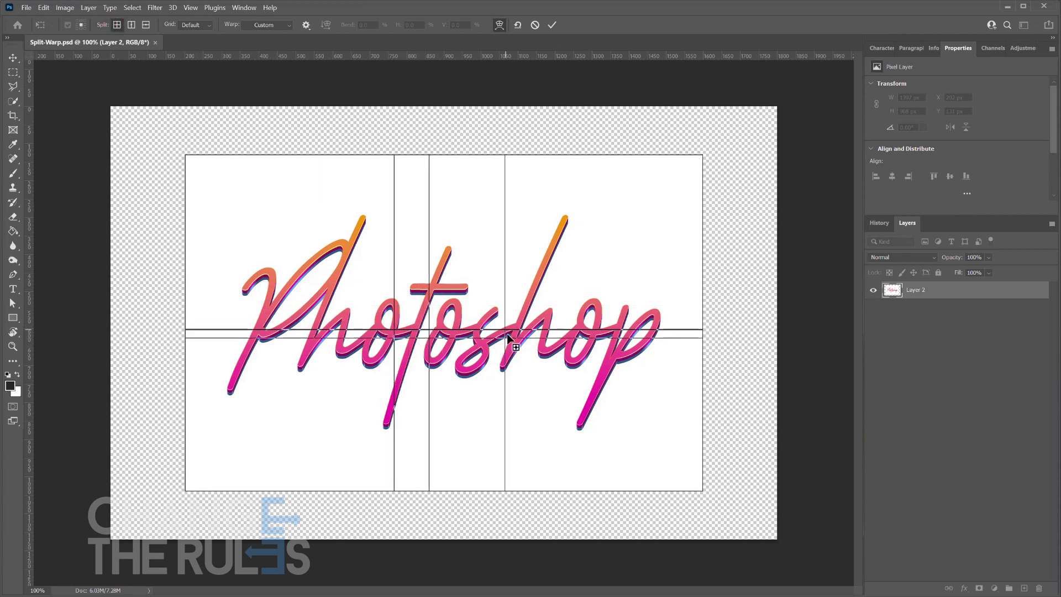
# - Add two crosswise warp splits over the P, and move anchor points around the second h and the first h to distort both letters
pyautogui.keyDown('alt'); pyautogui.click(266, 308); pyautogui.keyUp('alt')
pyautogui.keyDown('alt'); pyautogui.click(347, 247); pyautogui.keyUp('alt')
pyautogui.moveTo(508, 308); pyautogui.dragTo(523, 294)
pyautogui.moveTo(508, 357); pyautogui.dragTo(516, 378)
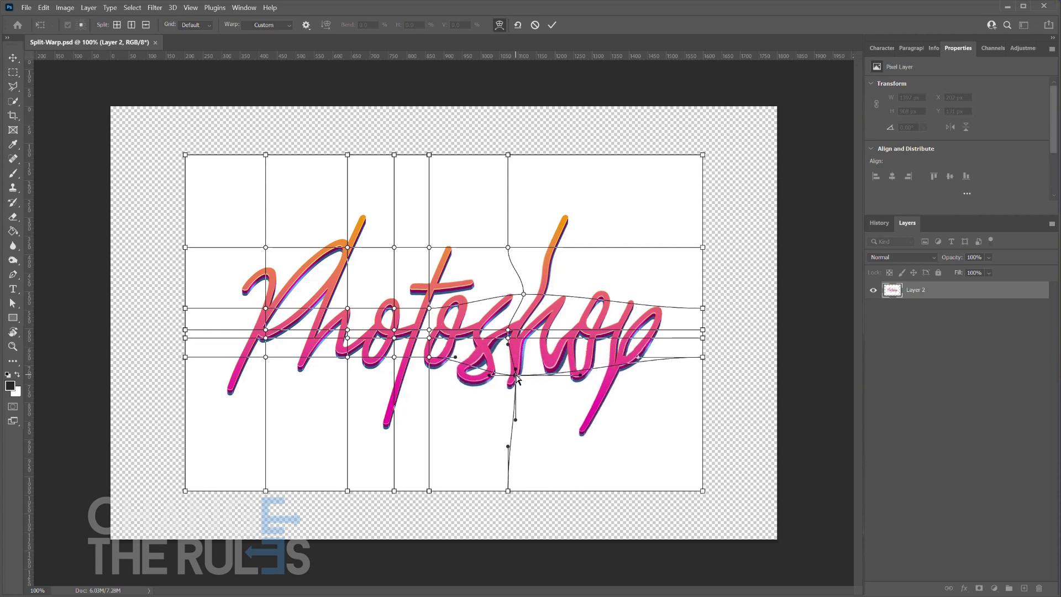
pyautogui.moveTo(348, 308); pyautogui.dragTo(325, 284)
pyautogui.moveTo(348, 337)
pyautogui.mouseDown()
pyautogui.moveTo(335, 343)
pyautogui.moveTo(341, 369)
pyautogui.mouseUp()
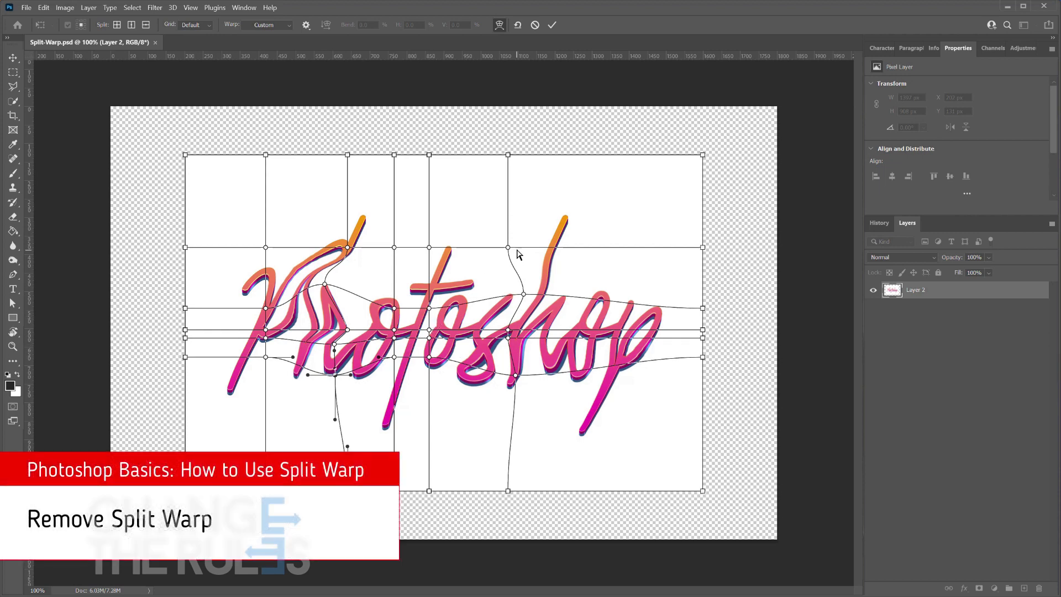
# - Remove the warp splits crossing at the displaced anchor on the second h and at the anchor above the first o
pyautogui.click(523, 293)
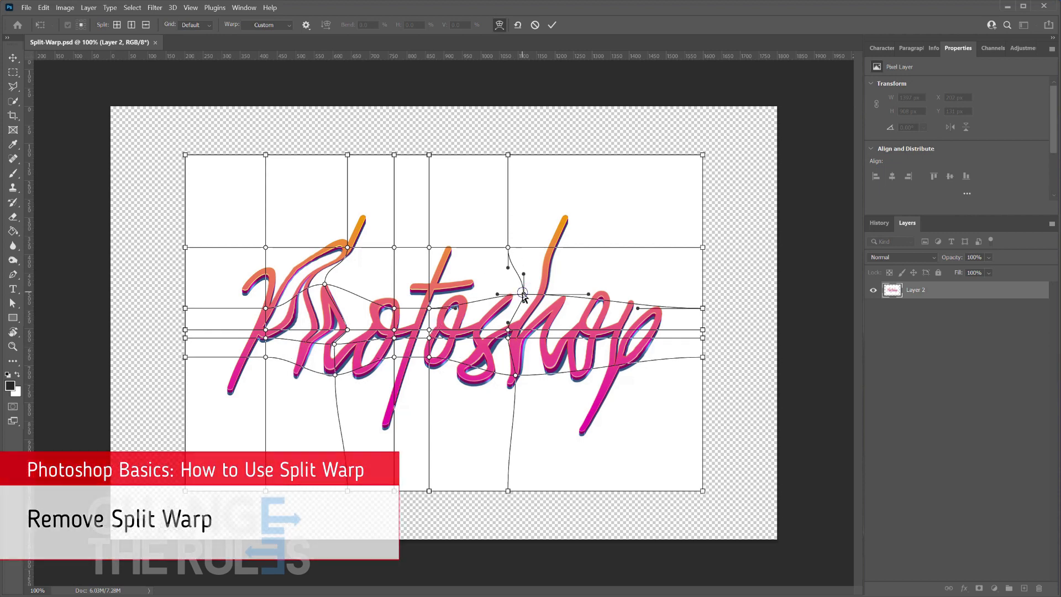
pyautogui.rightClick(524, 295)
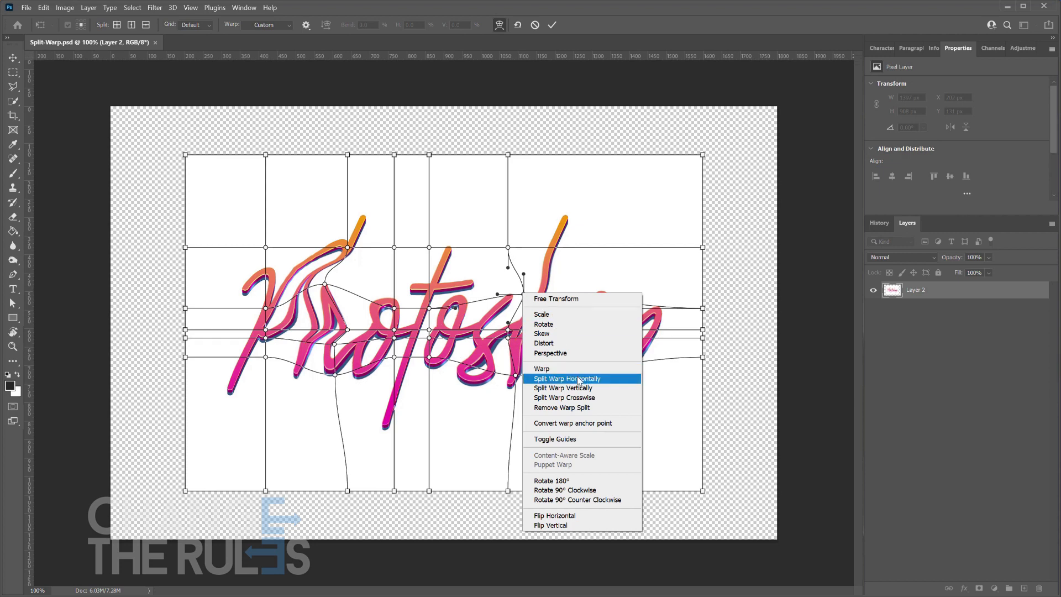
pyautogui.click(574, 408)
pyautogui.rightClick(394, 249)
pyautogui.click(396, 247)
pyautogui.rightClick(395, 248)
pyautogui.click(432, 360)
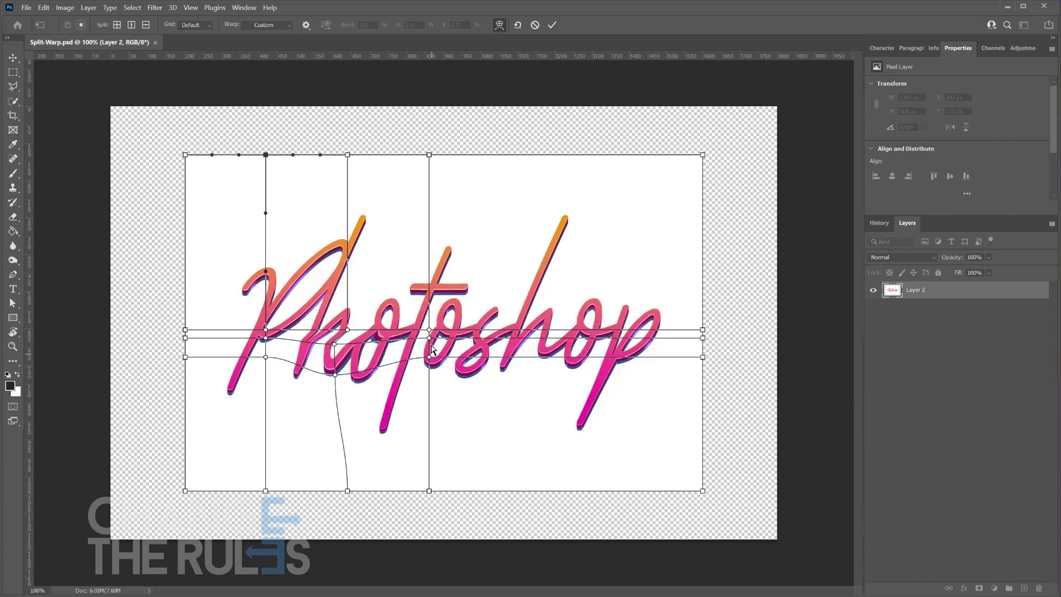
# - Remove the remaining warp splits through the anchors beside the t, on the first h and below the P's bowl
pyautogui.rightClick(429, 330)
pyautogui.click(443, 444)
pyautogui.click(335, 344)
pyautogui.rightClick(335, 344)
pyautogui.click(357, 406)
pyautogui.click(266, 357)
pyautogui.rightClick(265, 358)
pyautogui.click(359, 472)
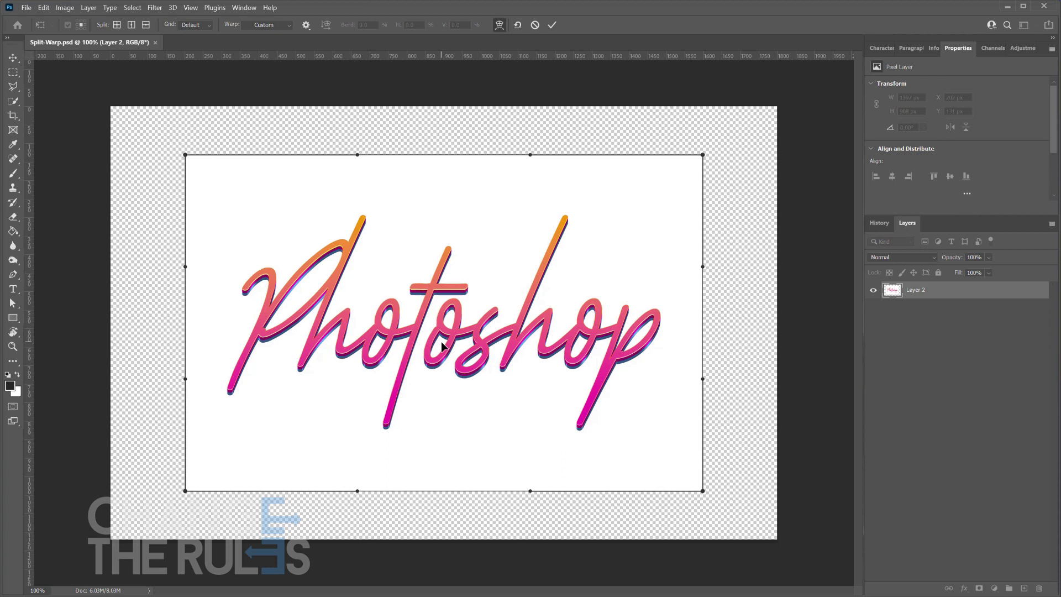